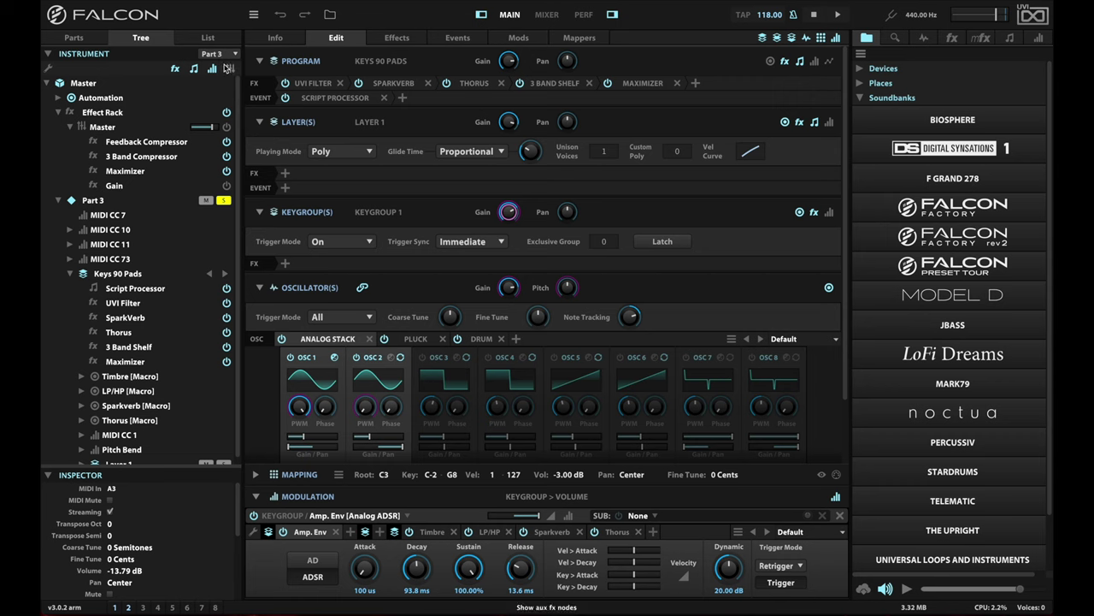
Step: Show the parts list and keep Keys 90 Pads assigned to MIDI channel 3
{"action": "left_click", "coordinate": [82, 39]}
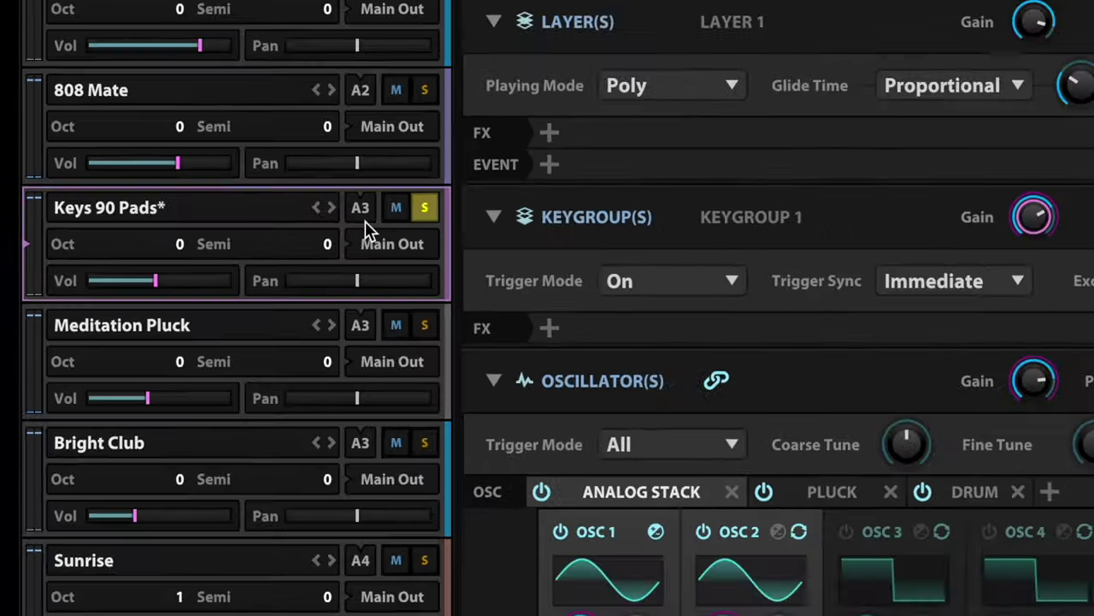
{"action": "left_click", "coordinate": [507, 214]}
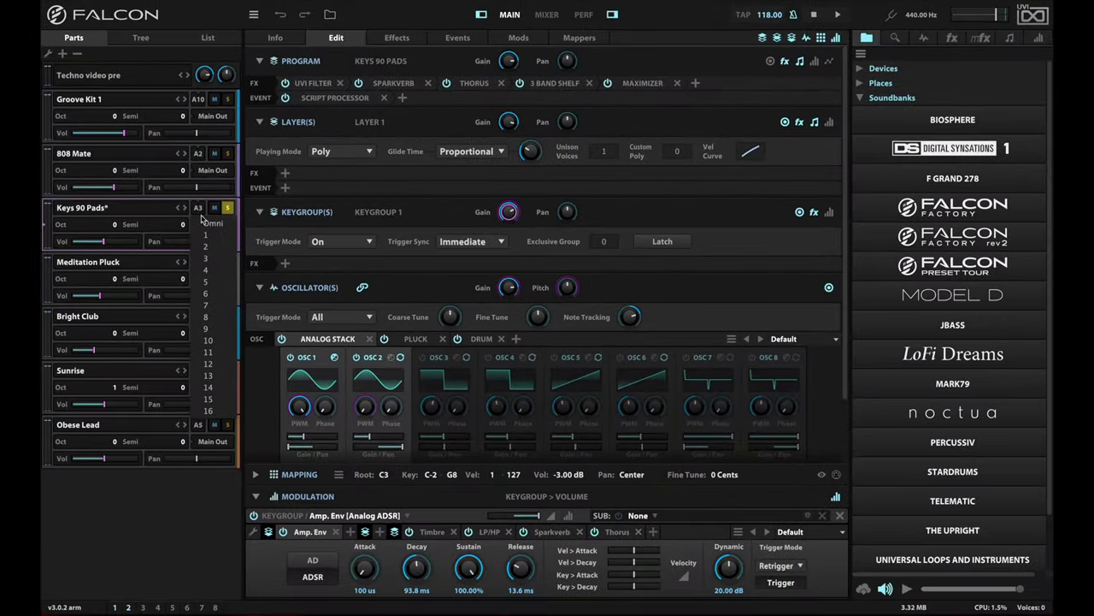
{"action": "left_click", "coordinate": [210, 259]}
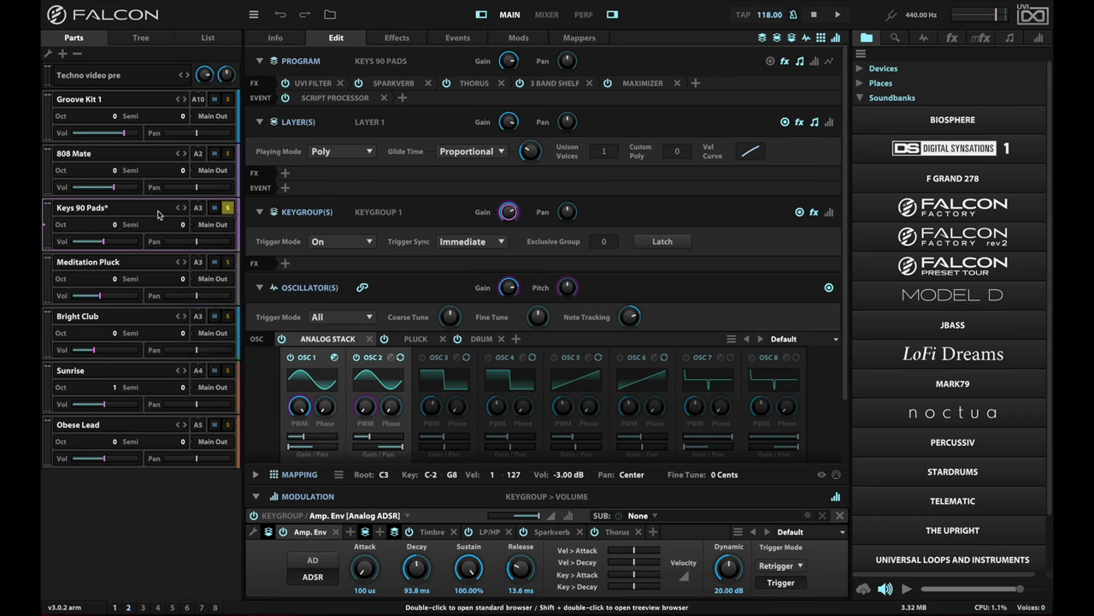
Step: Try several solo combinations, ending with Keys 90 Pads, Meditation Pluck and Bright Club soloed
{"action": "left_click", "coordinate": [227, 208]}
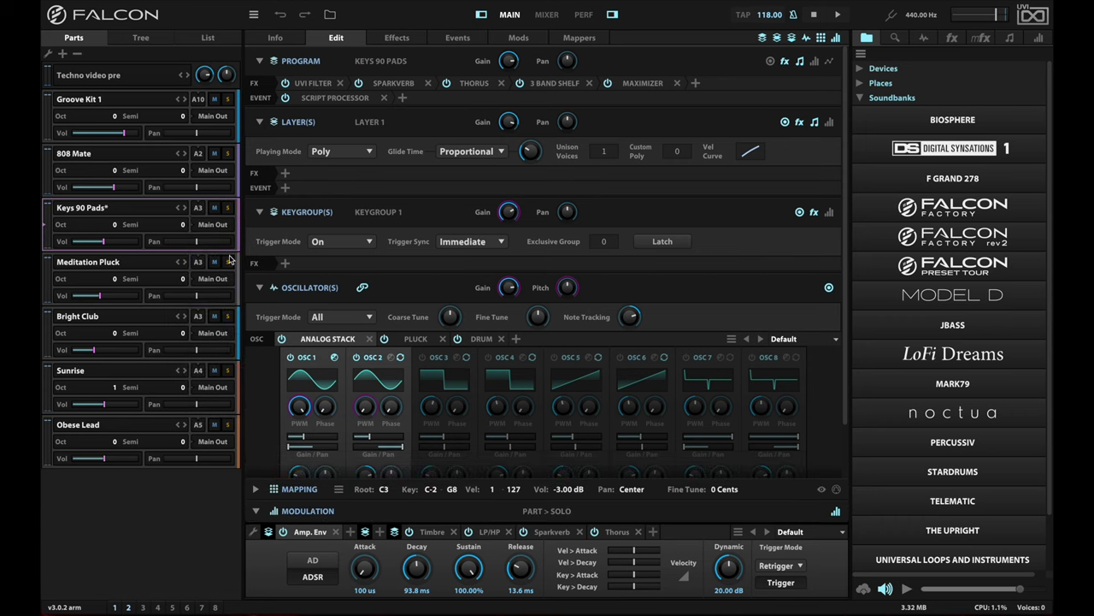
{"action": "left_click", "coordinate": [228, 262]}
{"action": "left_click", "coordinate": [228, 317]}
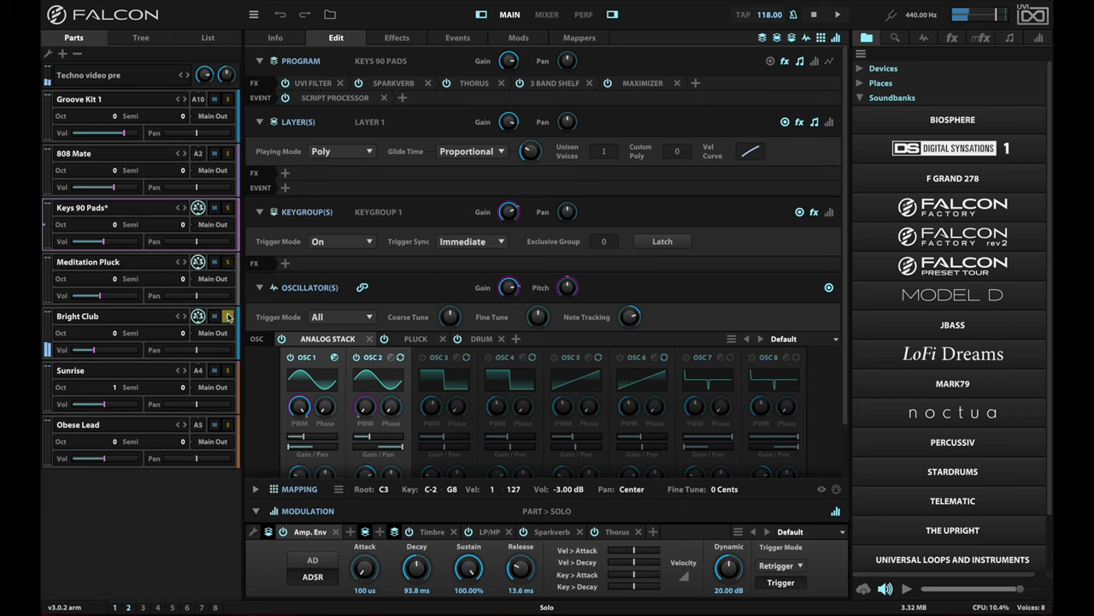
{"action": "left_click", "coordinate": [228, 208], "text": "ctrl"}
{"action": "left_click", "coordinate": [229, 262], "text": "ctrl"}
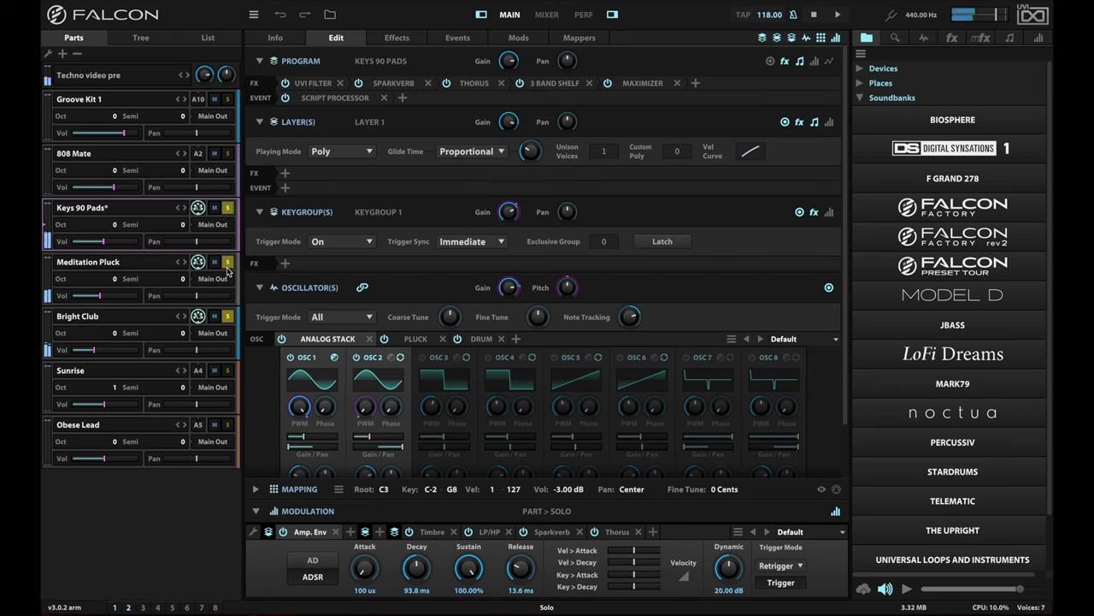
{"action": "left_click", "coordinate": [227, 263]}
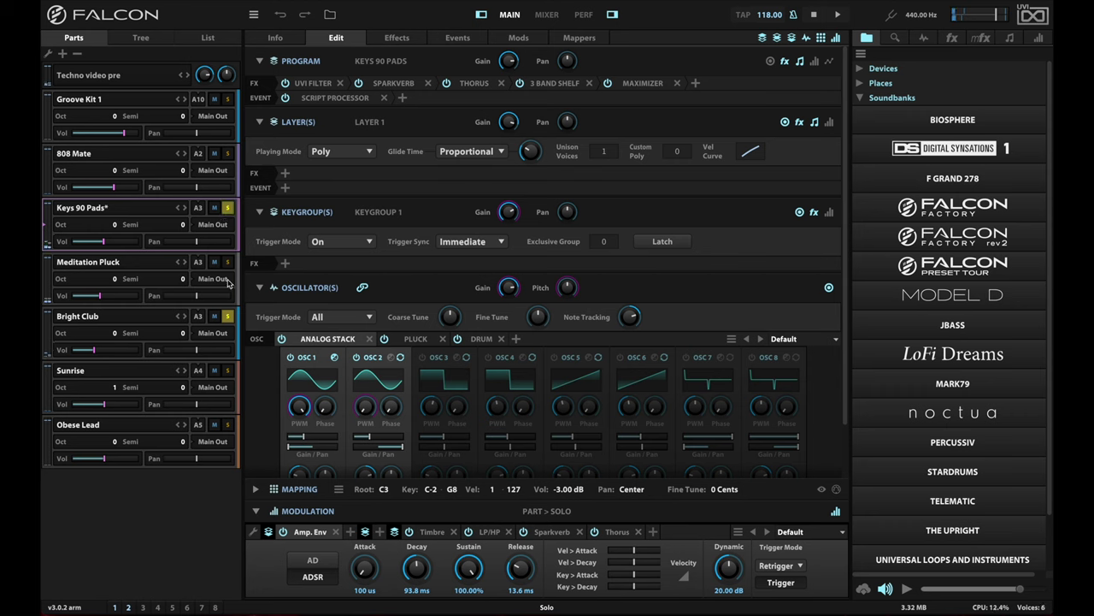
{"action": "left_click", "coordinate": [228, 317]}
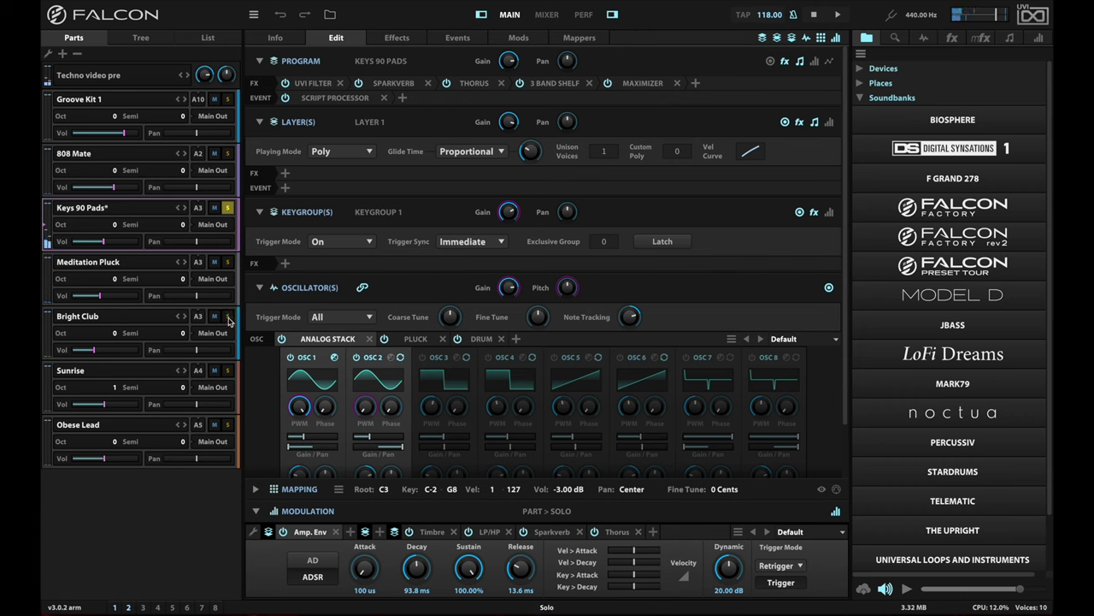
{"action": "left_click", "coordinate": [227, 263]}
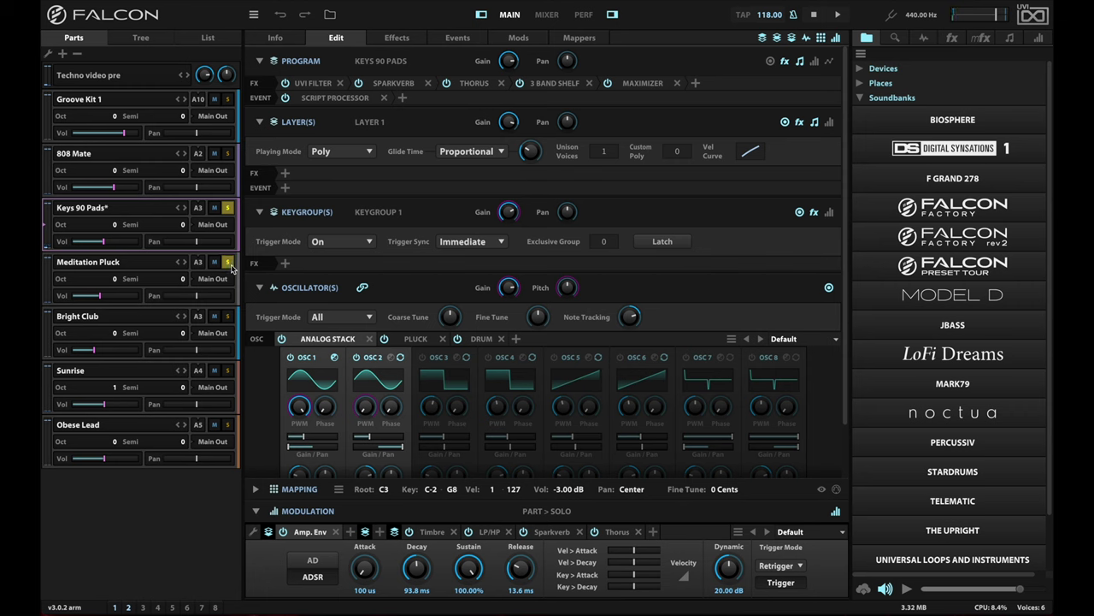
{"action": "left_click", "coordinate": [228, 316]}
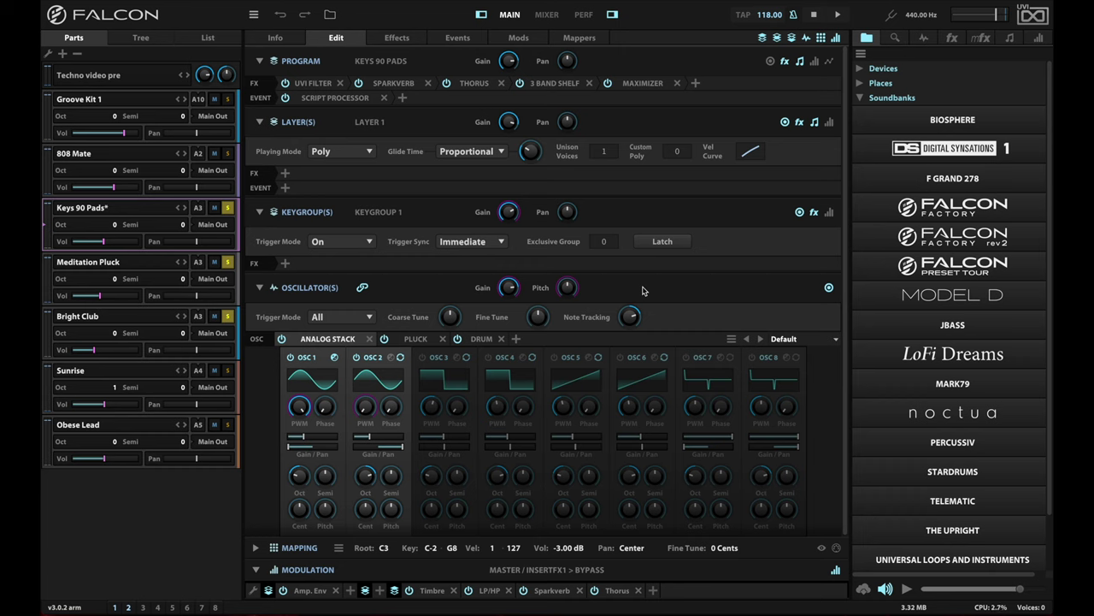
Step: Turn off the Keys 90 Pads and Meditation Pluck solos
{"action": "left_click", "coordinate": [227, 207]}
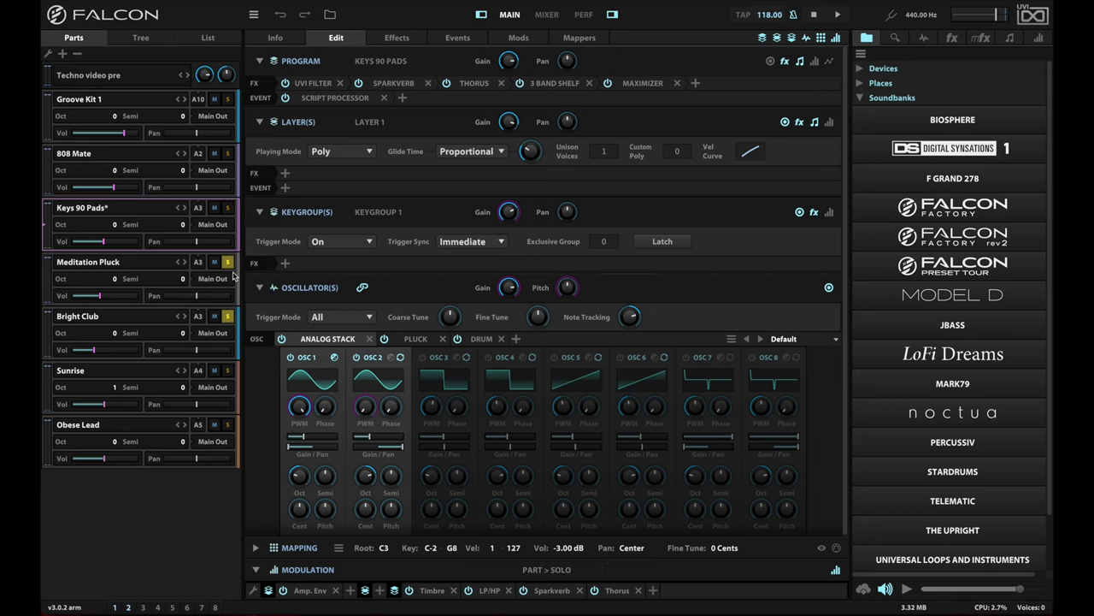
{"action": "left_click", "coordinate": [229, 262]}
{"action": "left_click", "coordinate": [544, 15]}
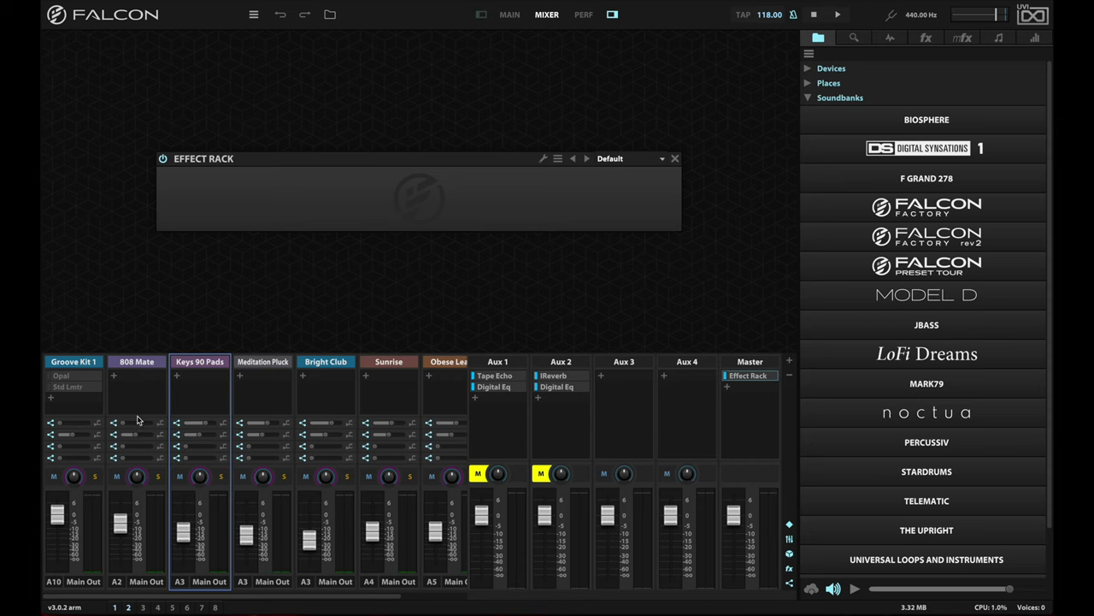
Step: Solo the Groove Kit 1 channel strip in the Mixer
{"action": "left_click", "coordinate": [95, 477]}
{"action": "left_click", "coordinate": [513, 19]}
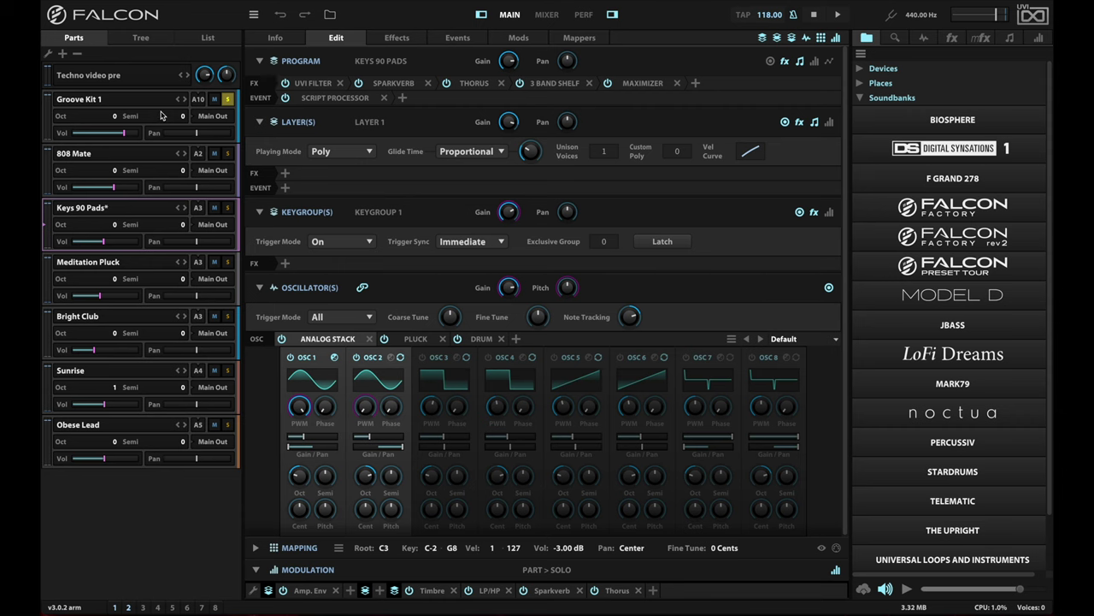
{"action": "left_click", "coordinate": [547, 14]}
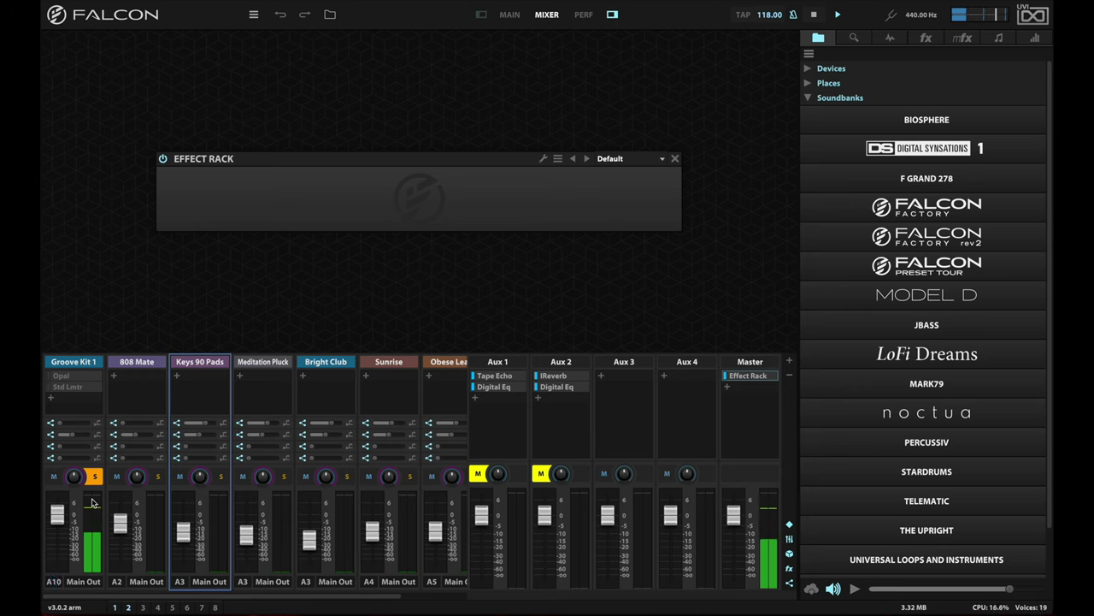
Step: Switch on the Opal compressor, then the Studio Limiter, on Groove Kit 1
{"action": "left_click", "coordinate": [76, 377]}
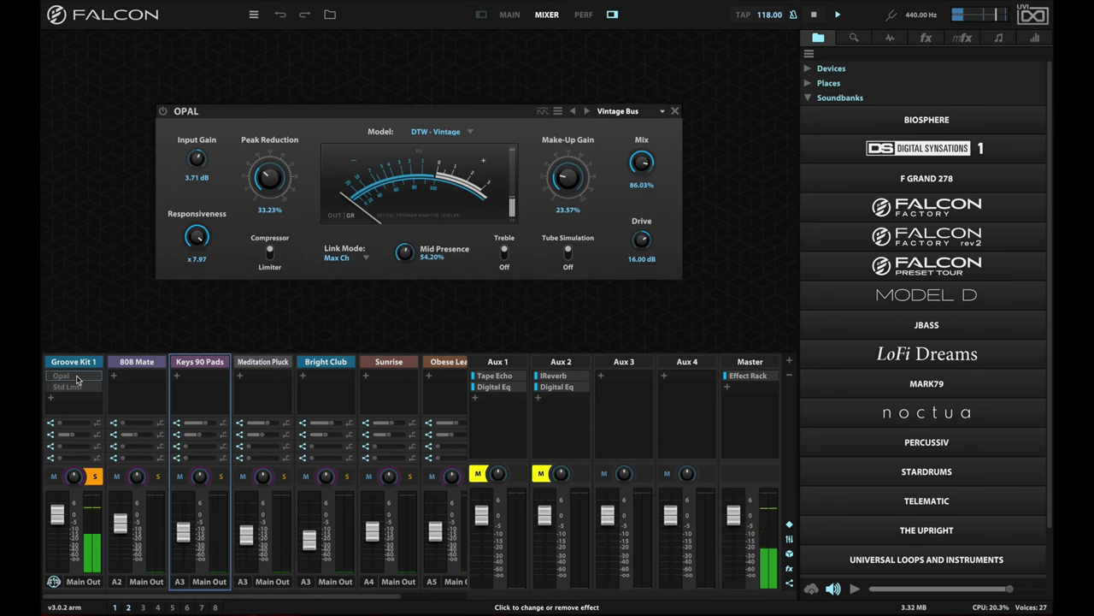
{"action": "left_click", "coordinate": [163, 112]}
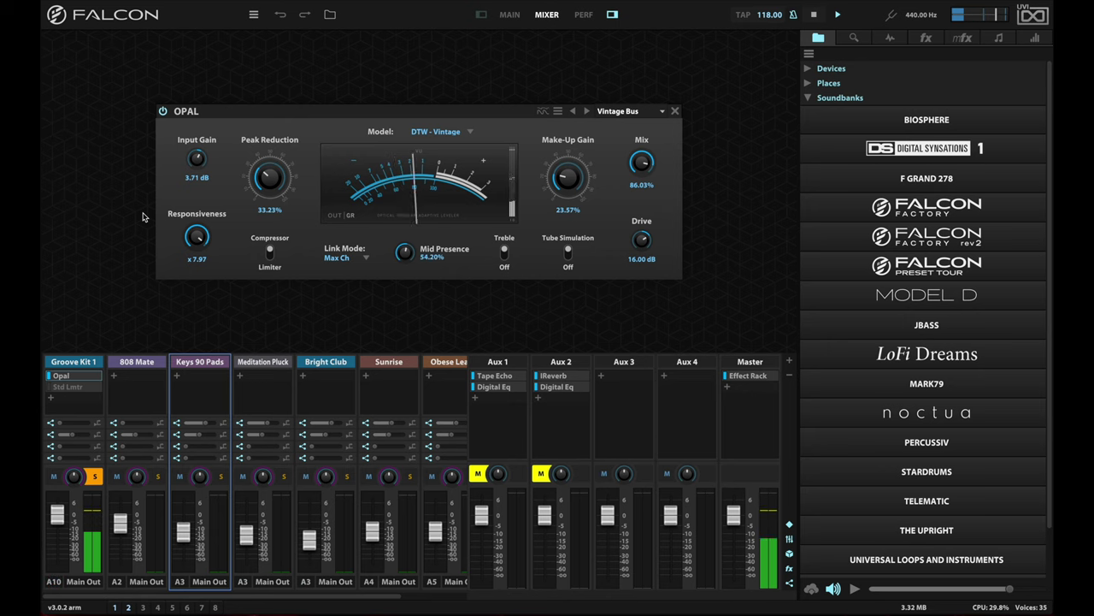
{"action": "left_click", "coordinate": [70, 387]}
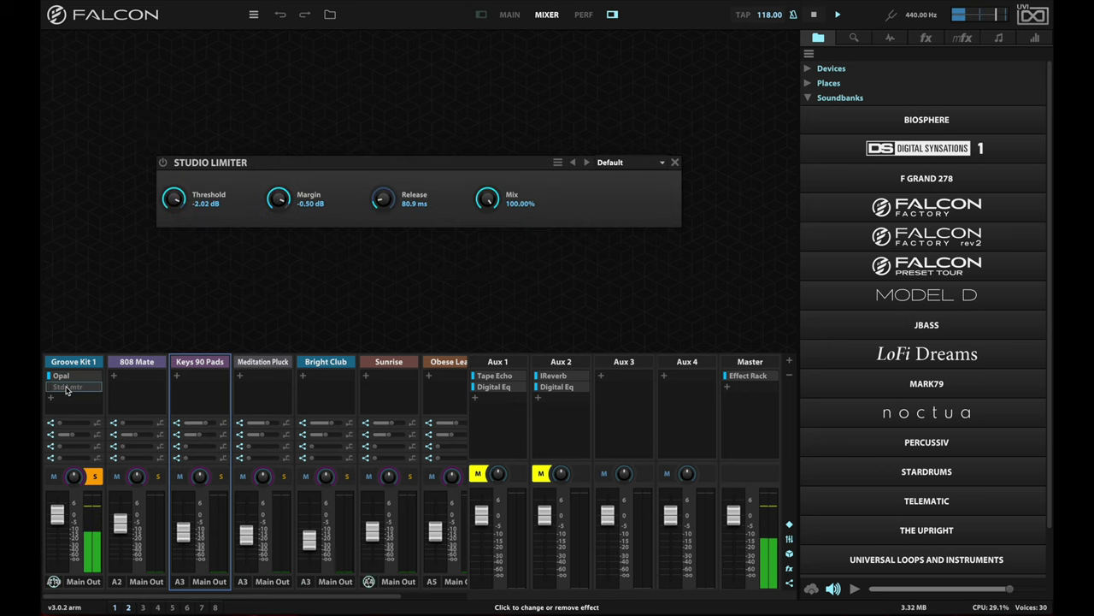
{"action": "left_click", "coordinate": [164, 163]}
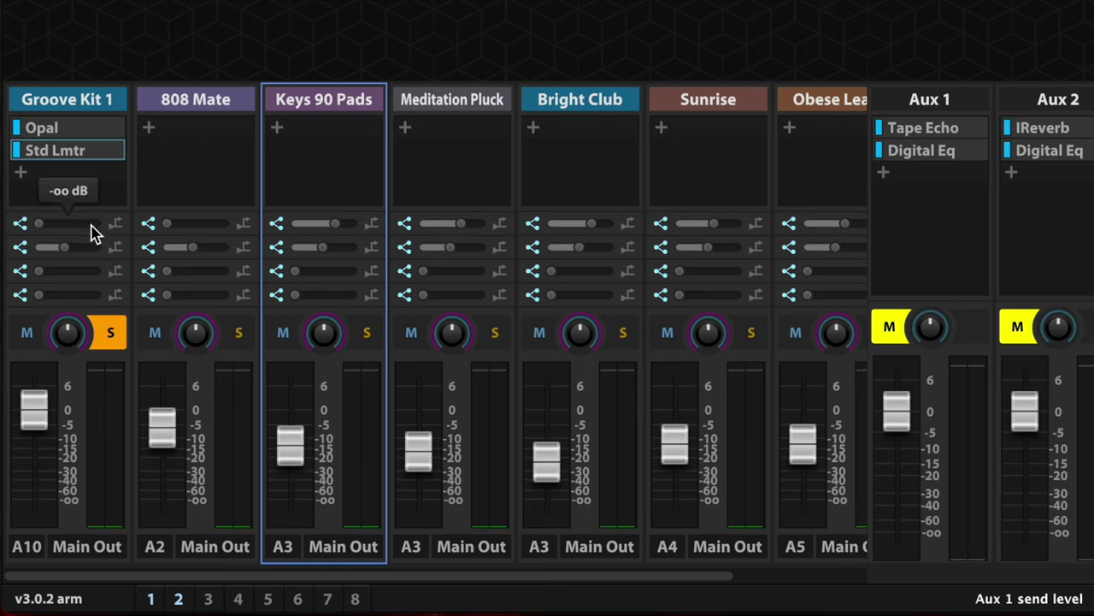
{"action": "mouse_move", "coordinate": [91, 248]}
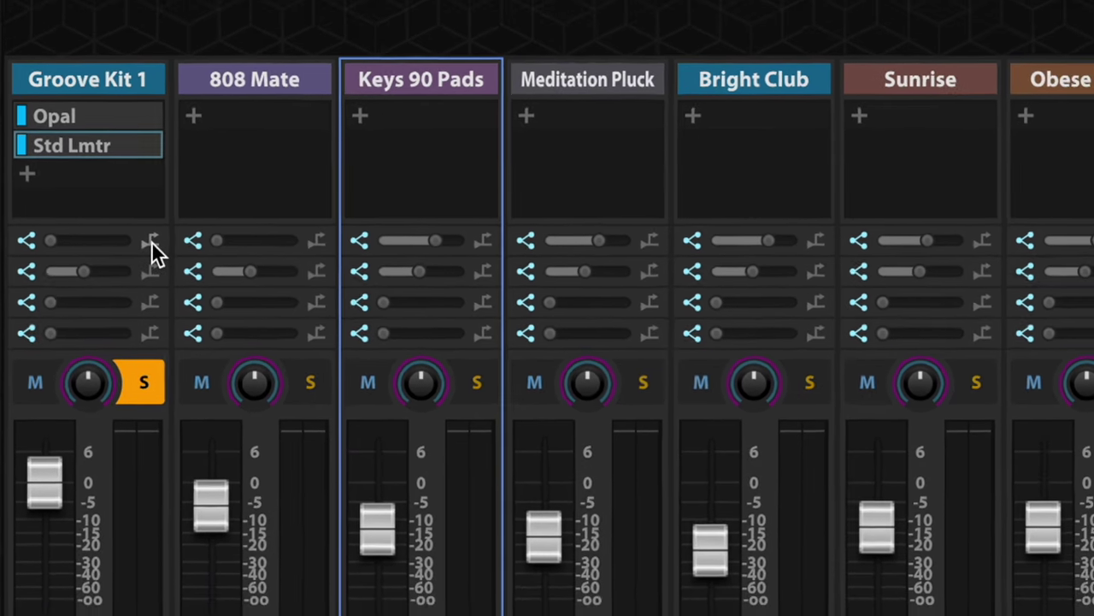
{"action": "mouse_move", "coordinate": [43, 529]}
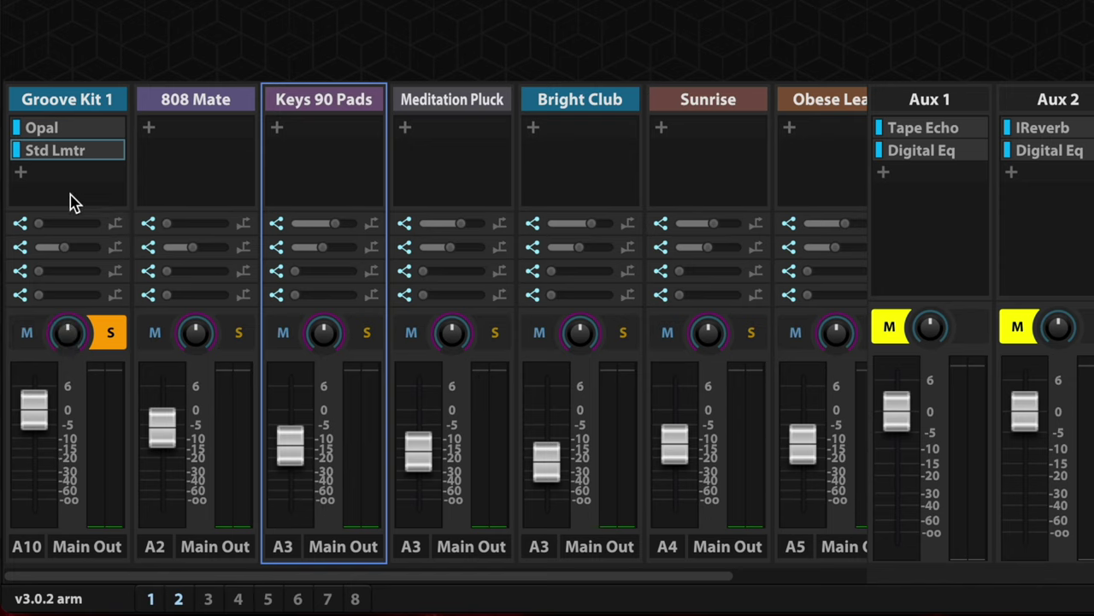
{"action": "mouse_move", "coordinate": [77, 238]}
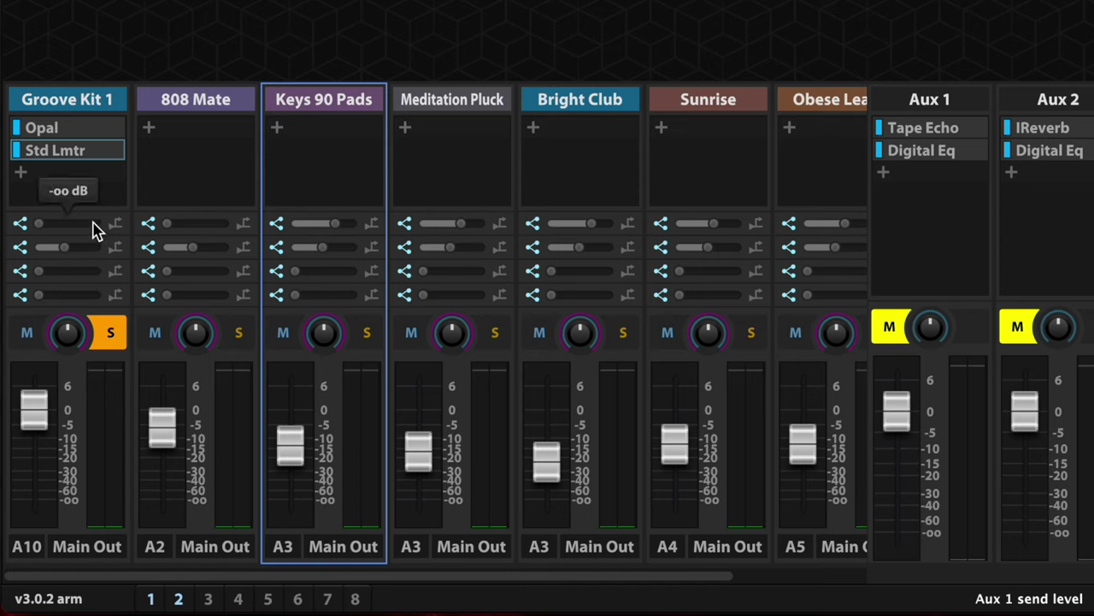
{"action": "mouse_move", "coordinate": [49, 417]}
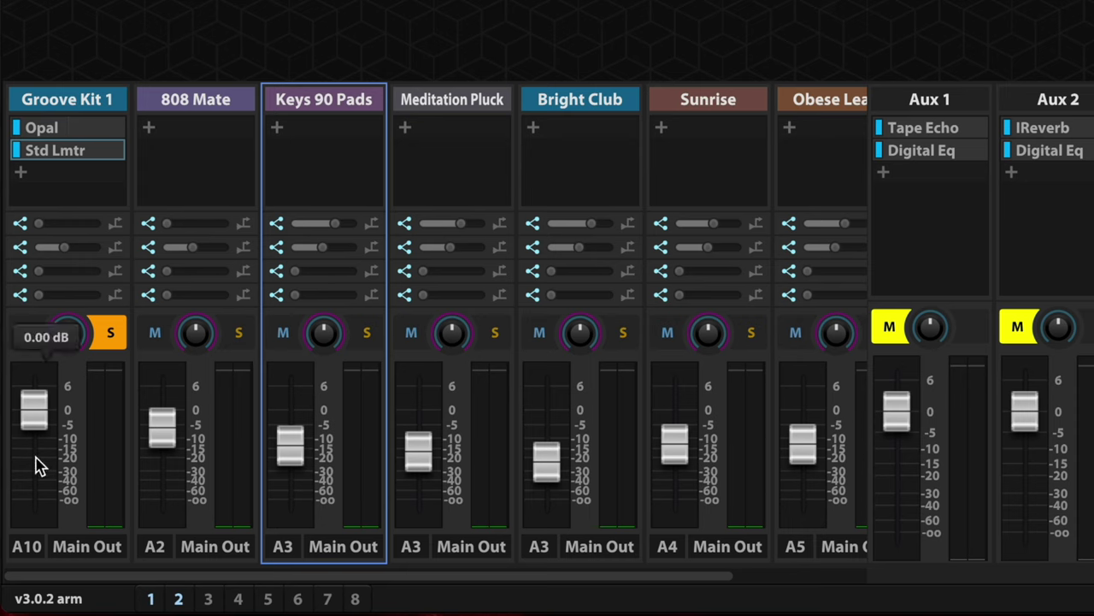
{"action": "mouse_move", "coordinate": [46, 226]}
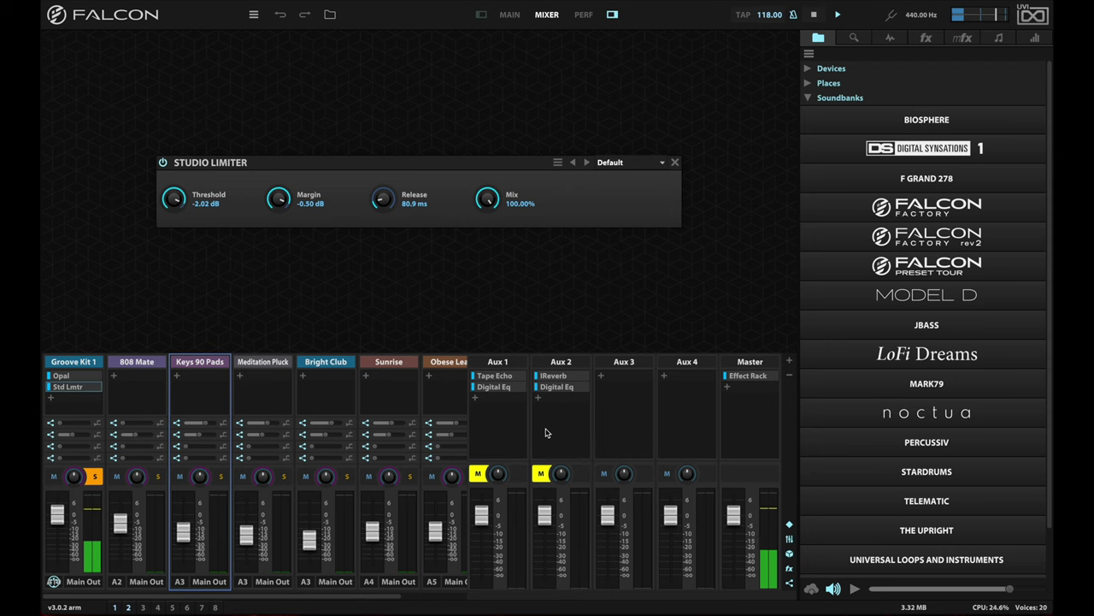
Step: Unmute Aux 2 and solo Keys 90 Pads alongside Groove Kit 1
{"action": "left_click", "coordinate": [540, 473]}
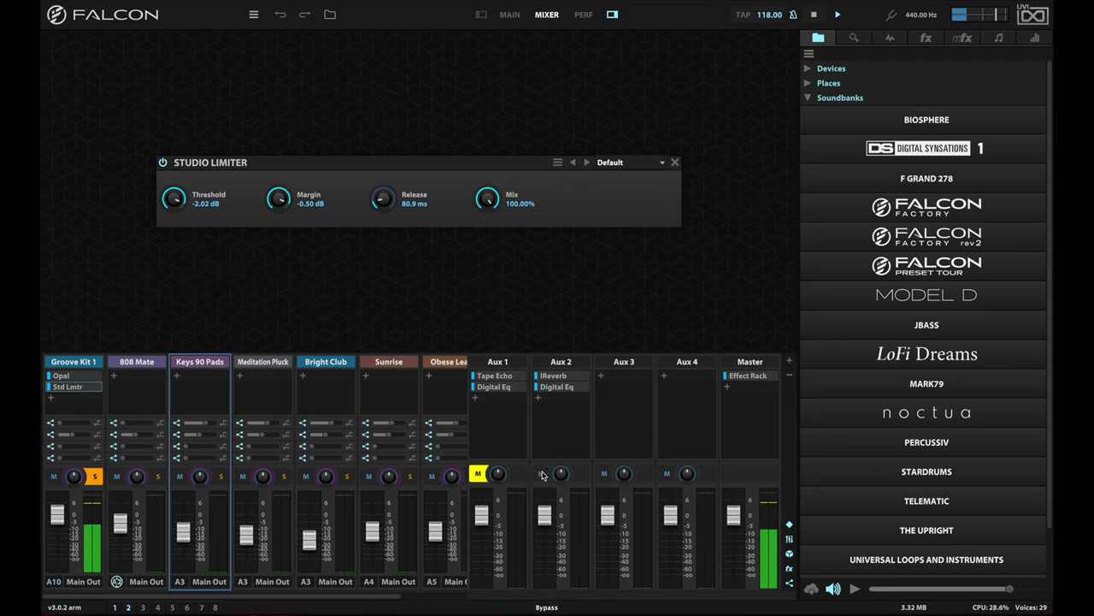
{"action": "left_click", "coordinate": [220, 476]}
Step: Add Meditation Pluck and Bright Club to the solos and unmute the Aux 1 bus
{"action": "left_click", "coordinate": [284, 476]}
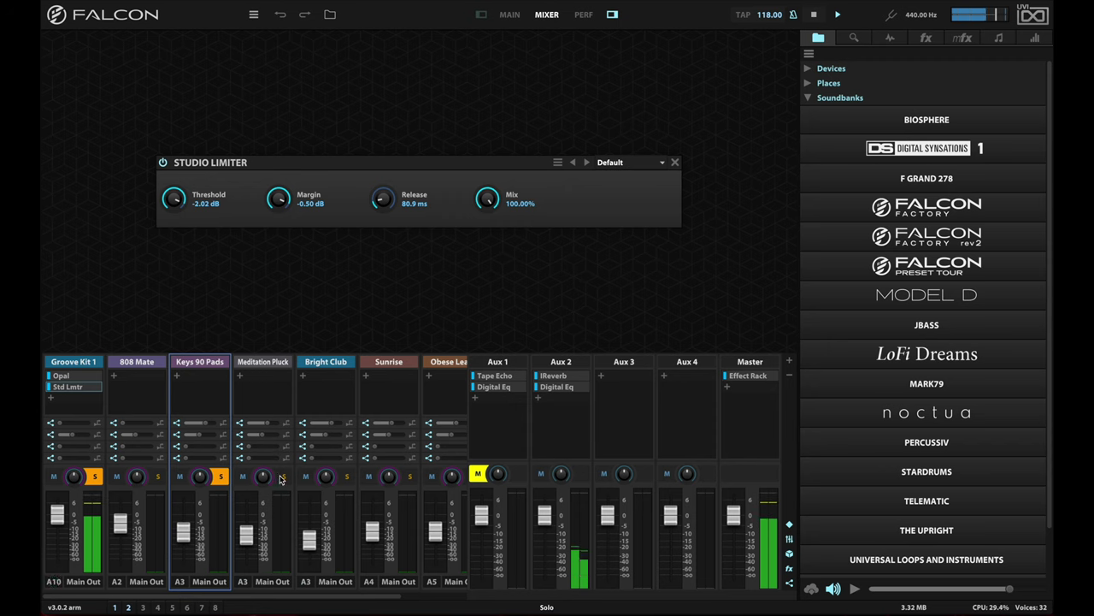
{"action": "left_click", "coordinate": [347, 477]}
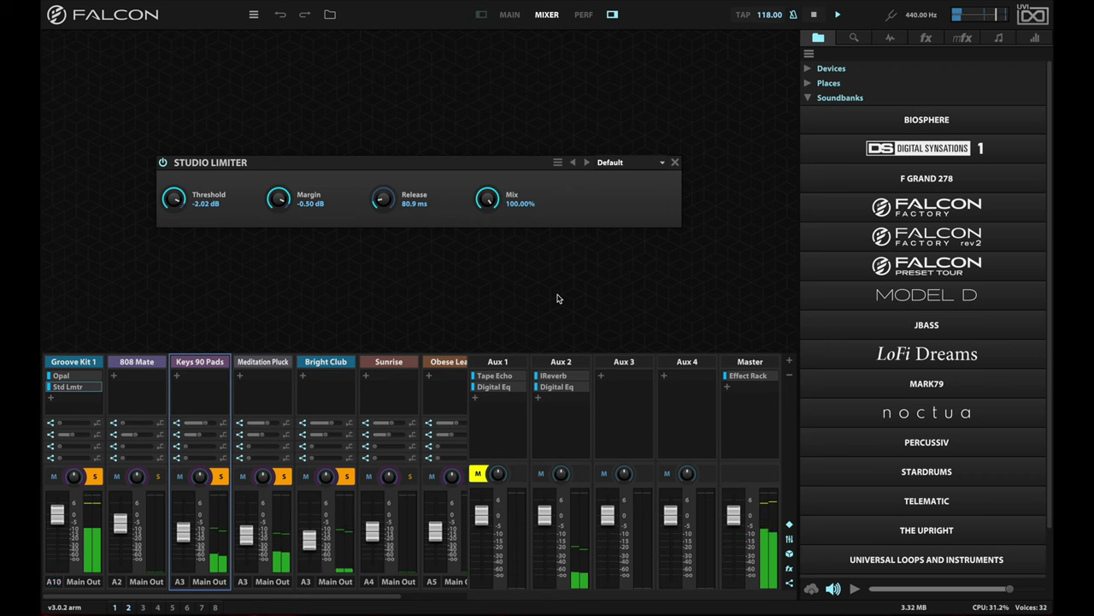
{"action": "left_click", "coordinate": [478, 473]}
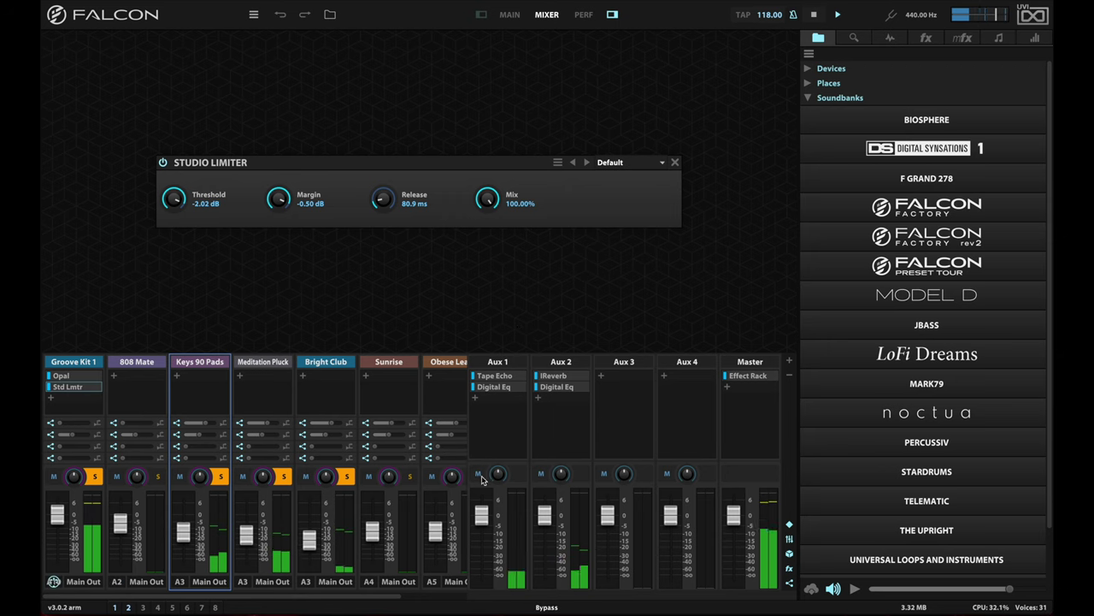
Step: Clear the solos on Bright Club, Meditation Pluck, Keys 90 Pads and Groove Kit 1
{"action": "left_click", "coordinate": [348, 476]}
{"action": "left_click", "coordinate": [284, 476]}
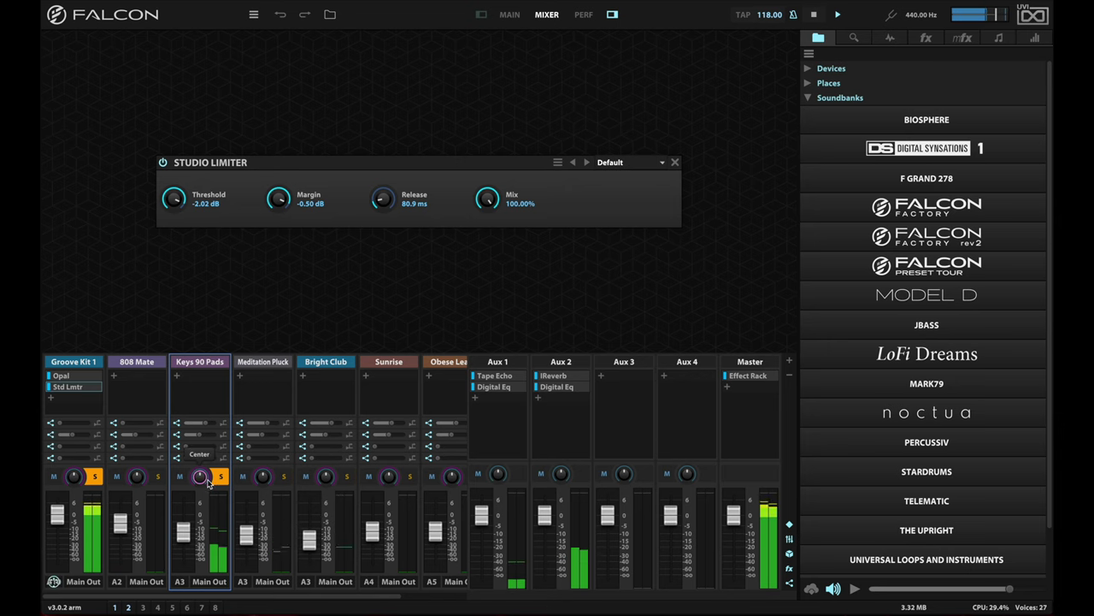
{"action": "left_click", "coordinate": [222, 477]}
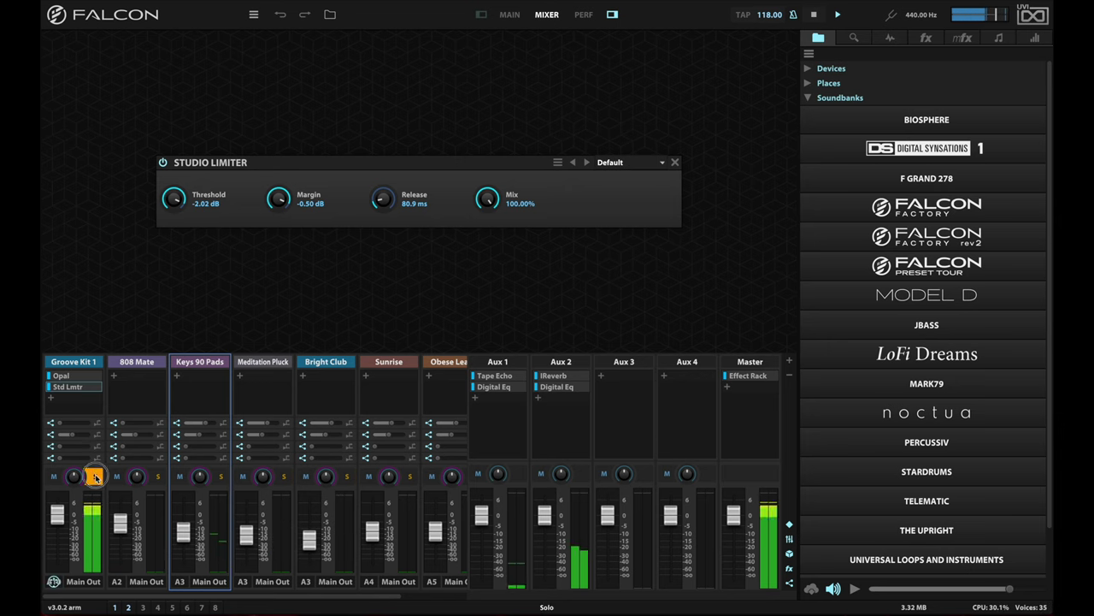
{"action": "left_click", "coordinate": [95, 476]}
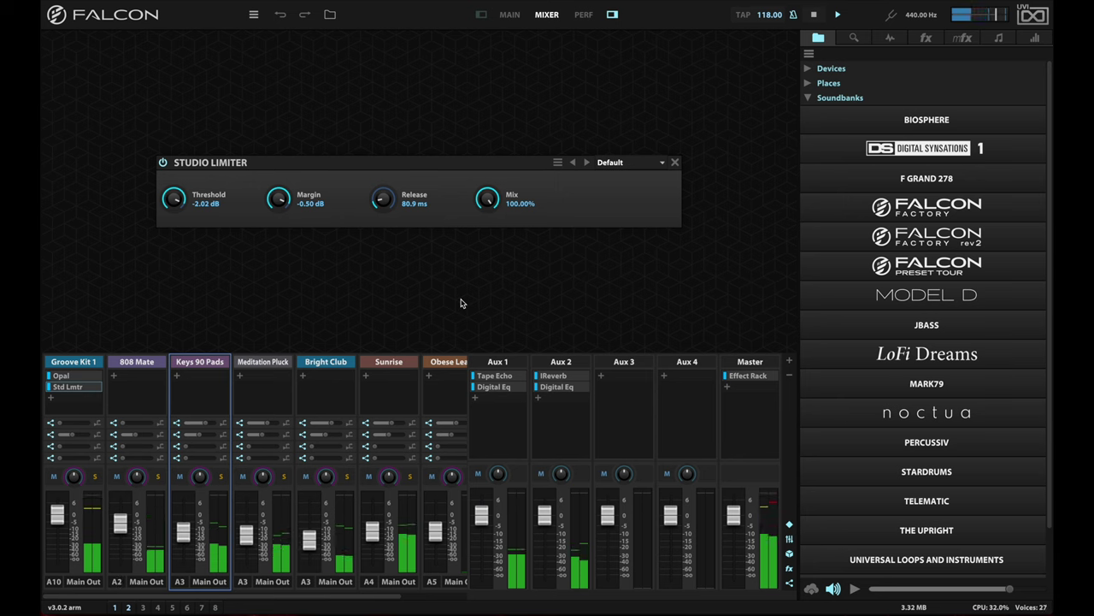
{"action": "left_click", "coordinate": [508, 391]}
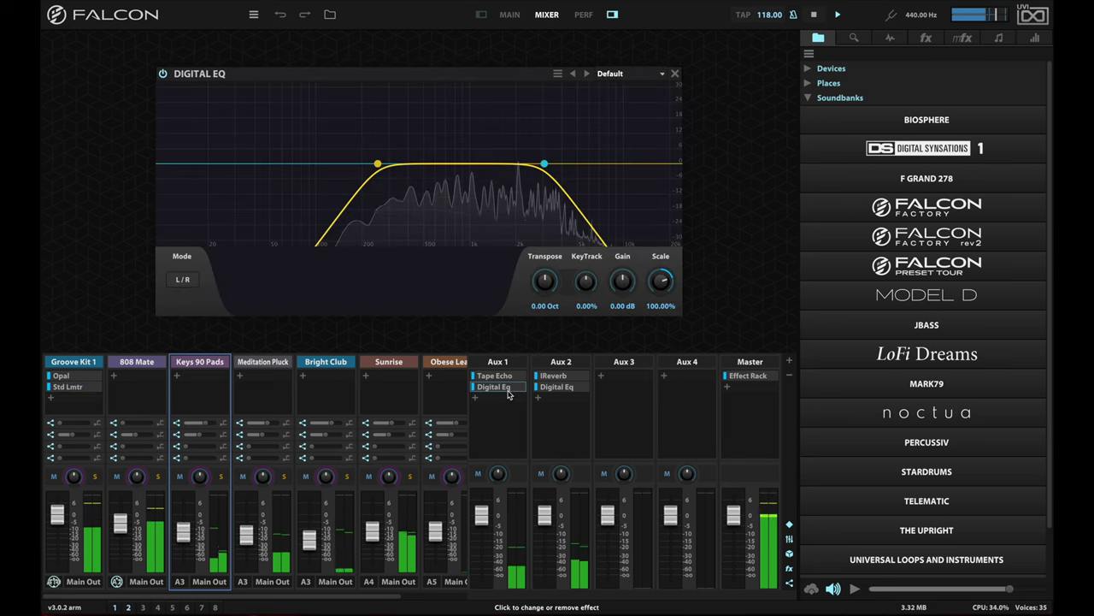
Step: View the Aux 2 Digital EQ curve, then open the Master channel's Effect Rack
{"action": "left_click", "coordinate": [564, 390]}
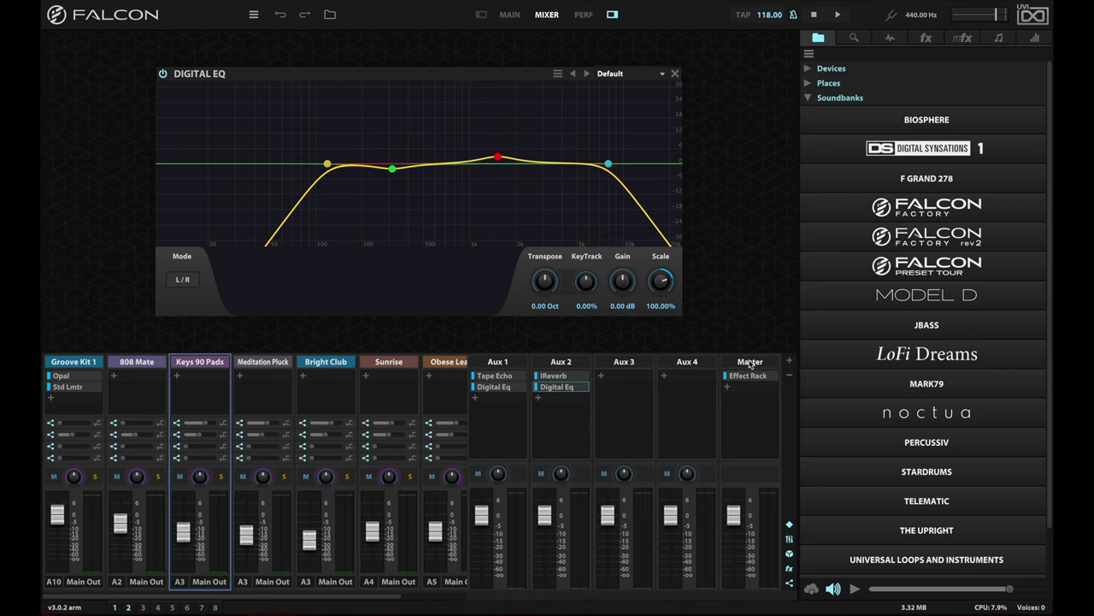
{"action": "left_click", "coordinate": [753, 377]}
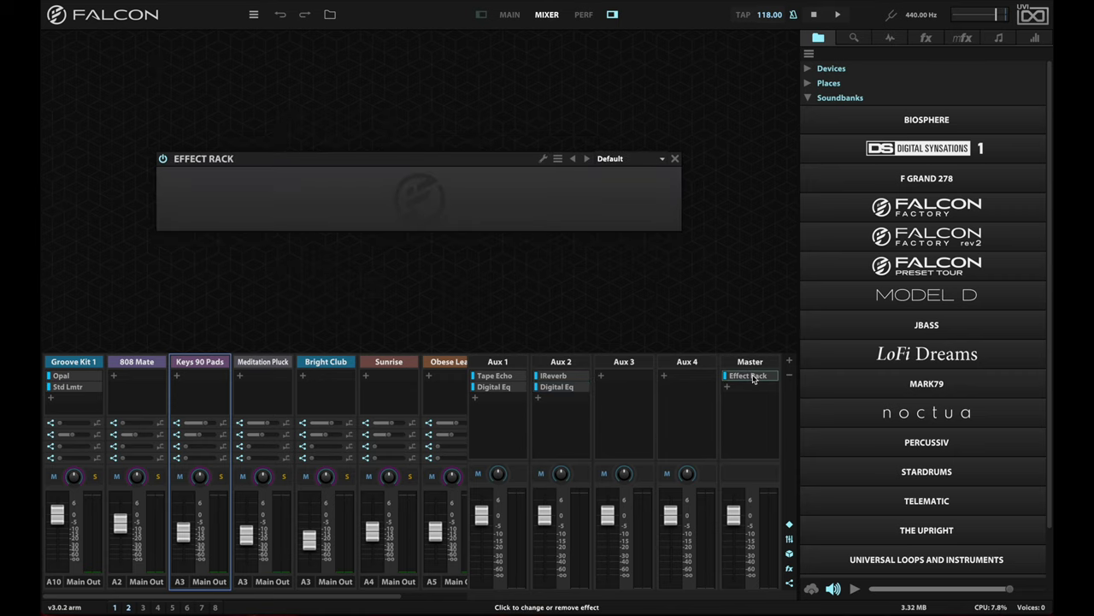
Step: Load the Master bus effect chain on the Effects page to view its modules
{"action": "left_click", "coordinate": [512, 16]}
{"action": "left_click", "coordinate": [396, 37]}
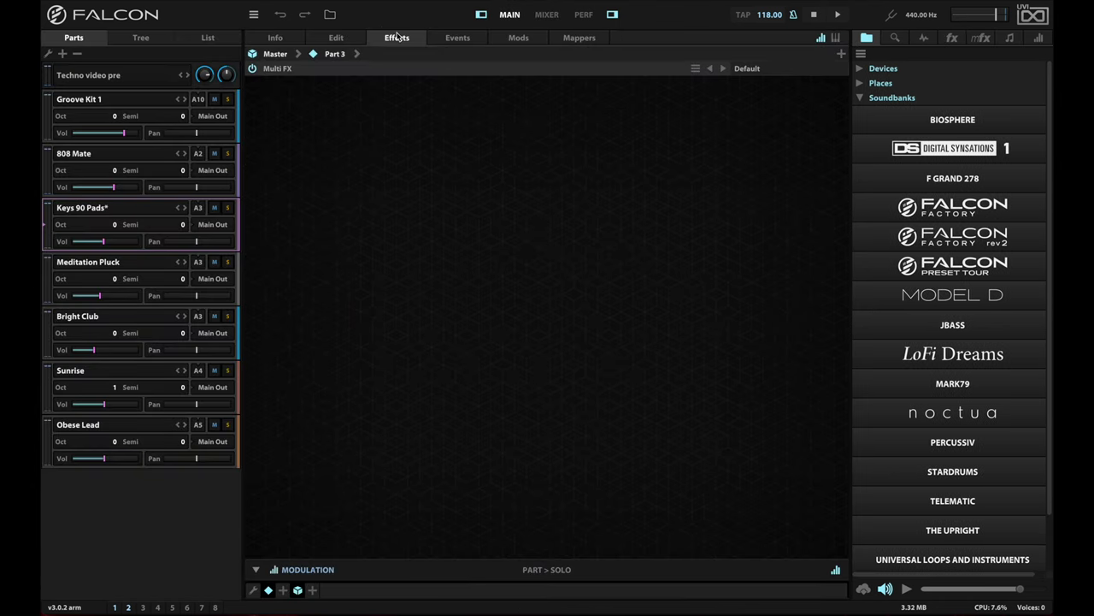
{"action": "left_click", "coordinate": [299, 54]}
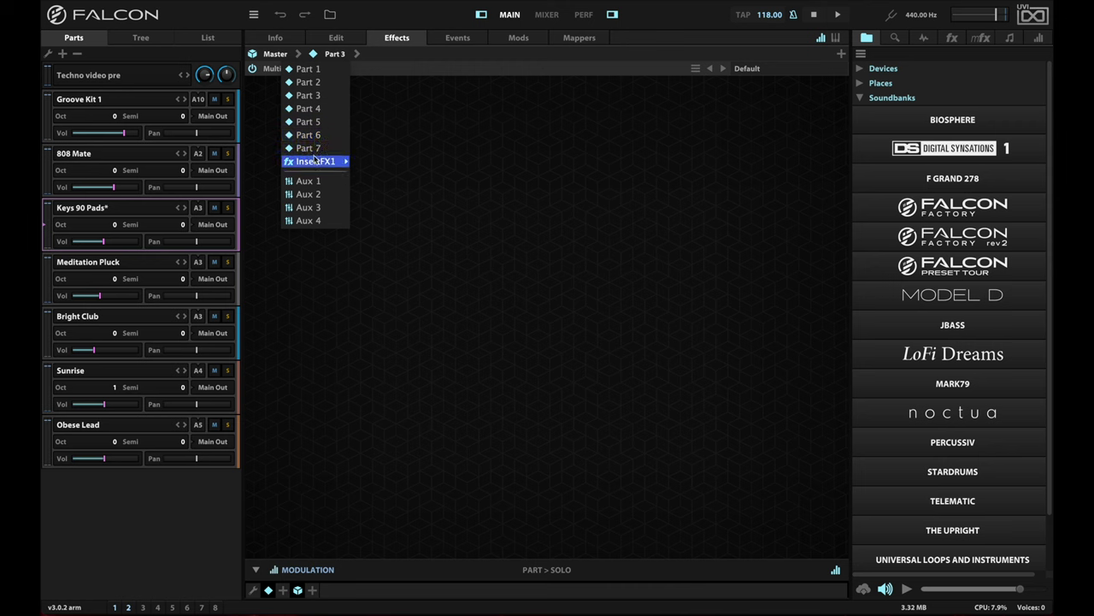
{"action": "mouse_move", "coordinate": [315, 162]}
{"action": "left_click", "coordinate": [378, 162]}
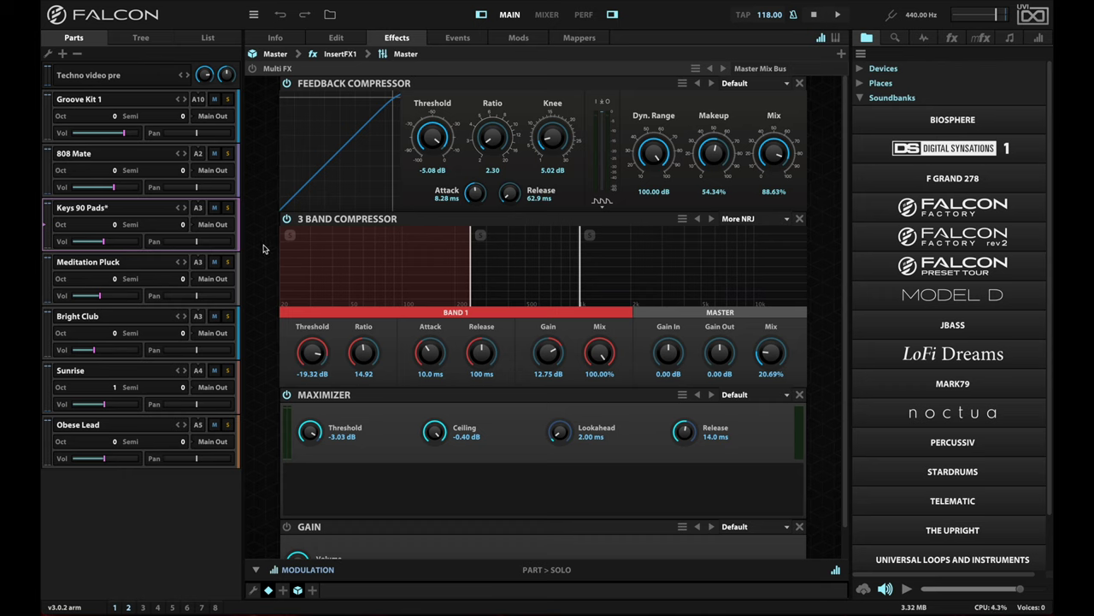
{"action": "scroll", "coordinate": [263, 249], "scroll_direction": "down", "scroll_amount": 1}
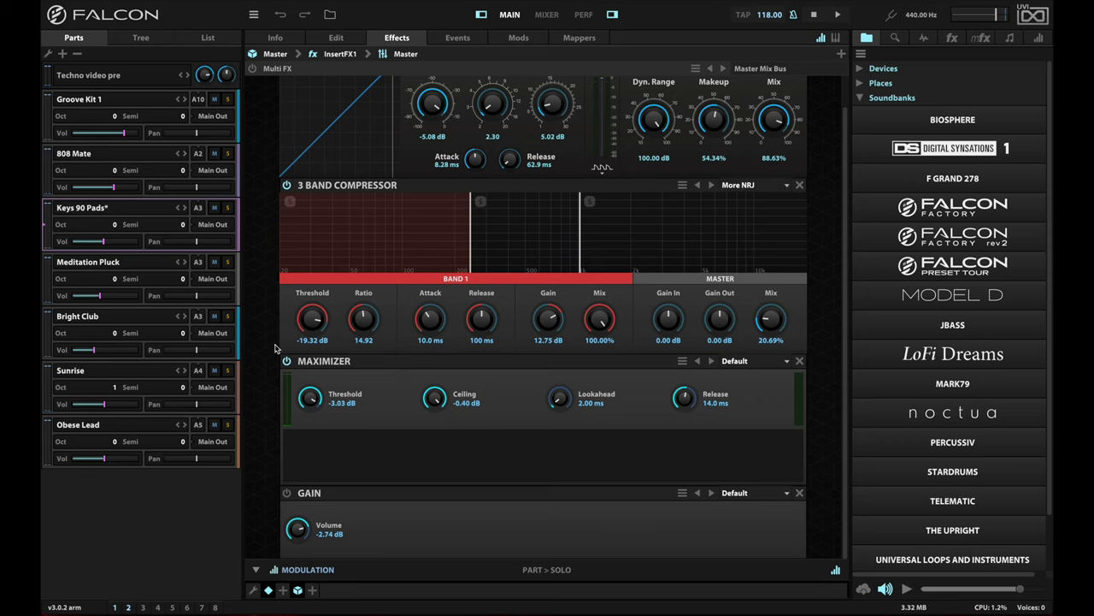
{"action": "scroll", "coordinate": [265, 166], "scroll_direction": "up", "scroll_amount": 1}
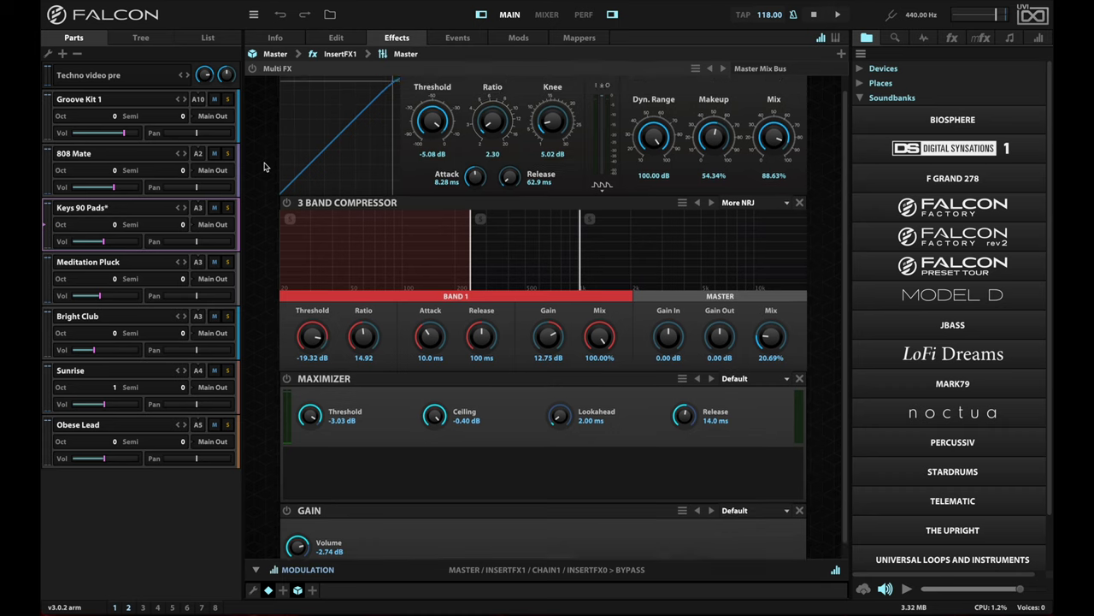
{"action": "scroll", "coordinate": [264, 167], "scroll_direction": "up", "scroll_amount": 1}
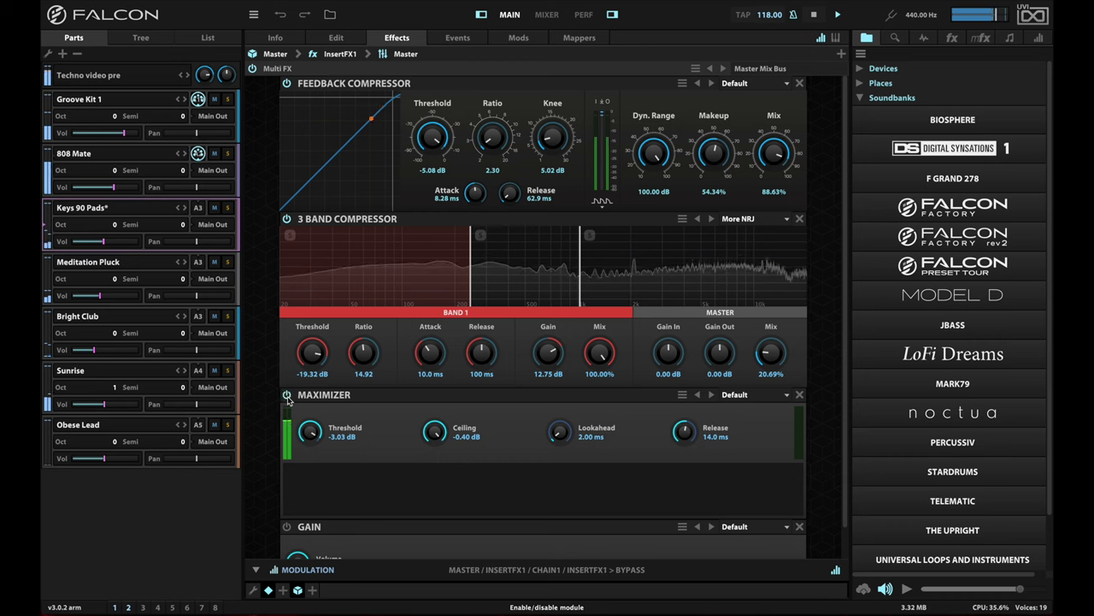
Step: Enable the Maximizer module in the master effect chain
{"action": "left_click", "coordinate": [287, 395]}
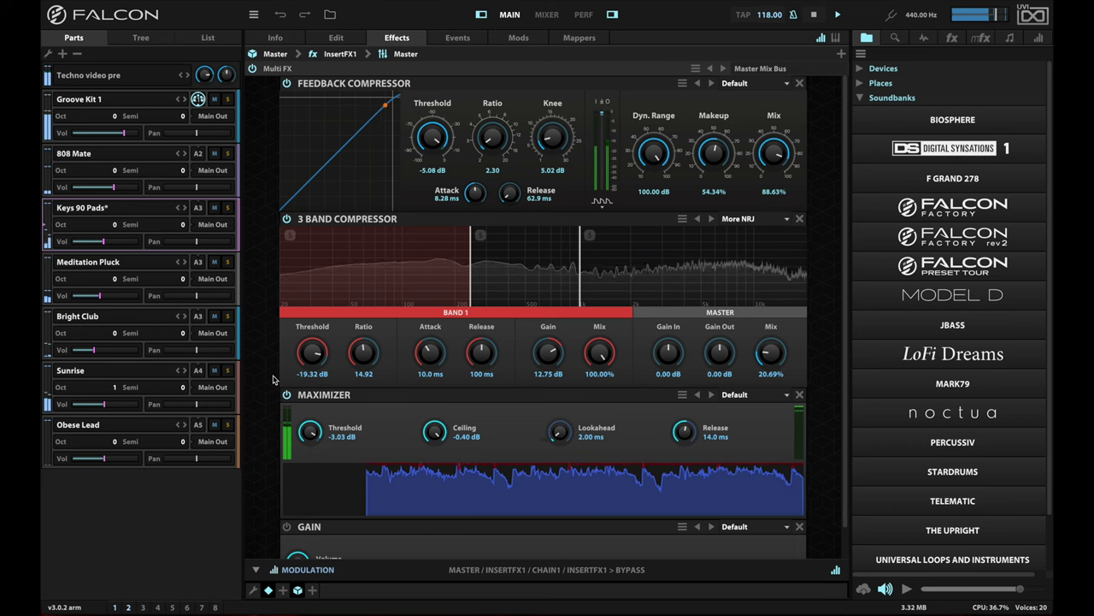
{"action": "scroll", "coordinate": [273, 379], "scroll_direction": "down", "scroll_amount": 1}
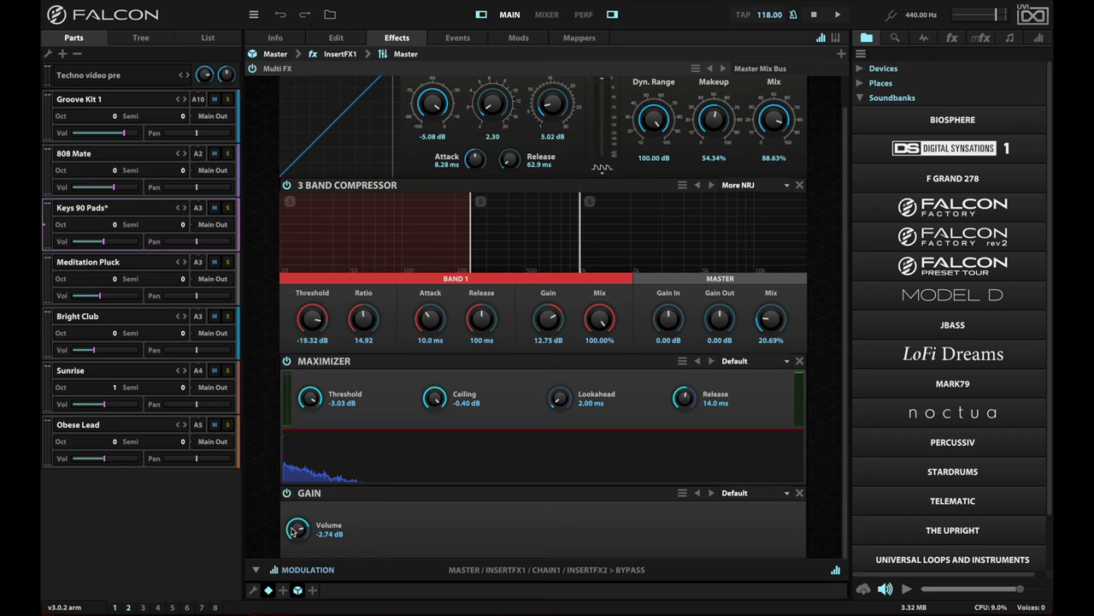
Step: Trim the master Gain module's volume down to about -2.7 dB
{"action": "left_click_drag", "start_coordinate": [291, 531], "coordinate": [295, 534]}
{"action": "scroll", "coordinate": [294, 530], "scroll_direction": "up", "scroll_amount": 3}
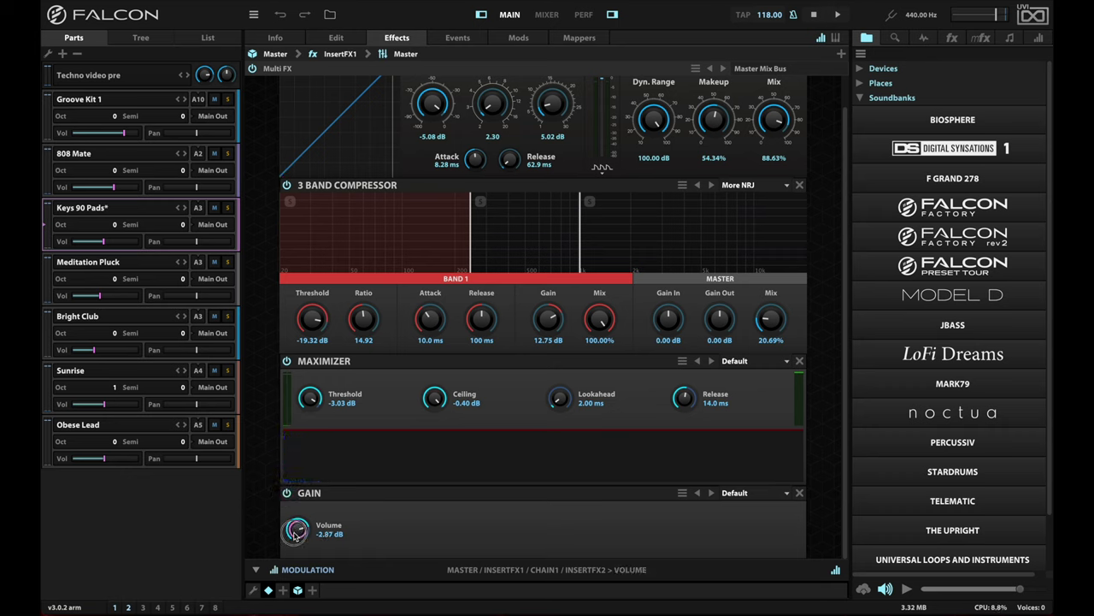
{"action": "scroll", "coordinate": [294, 532], "scroll_direction": "down", "scroll_amount": 1}
{"action": "scroll", "coordinate": [253, 215], "scroll_direction": "up", "scroll_amount": 1}
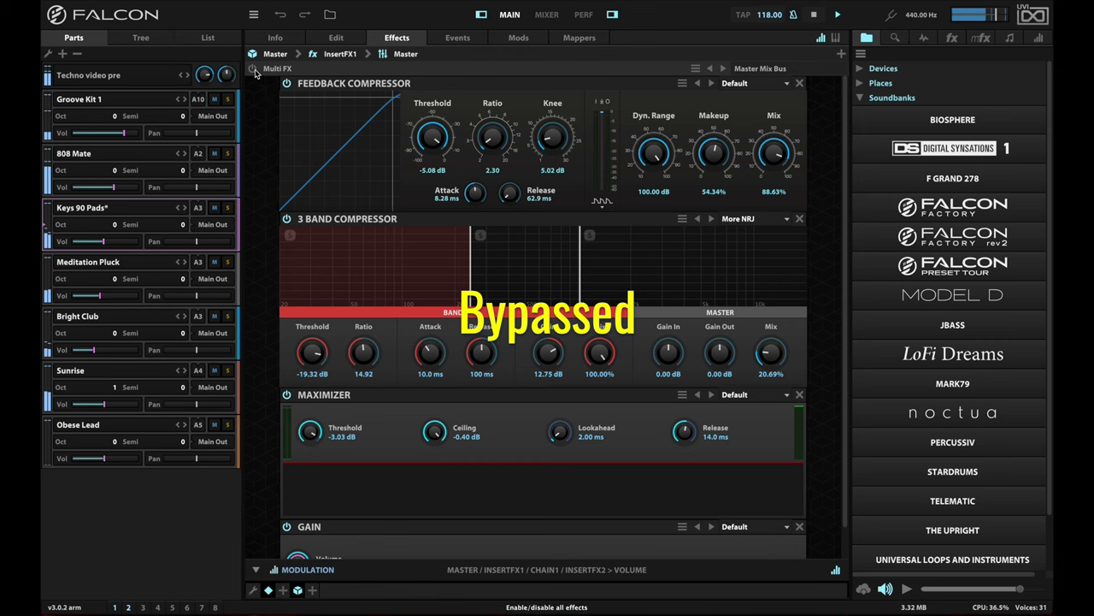
Step: A/B the master Multi FX chain bypassed versus active, leave it on, and return to the Mixer
{"action": "left_click", "coordinate": [253, 70]}
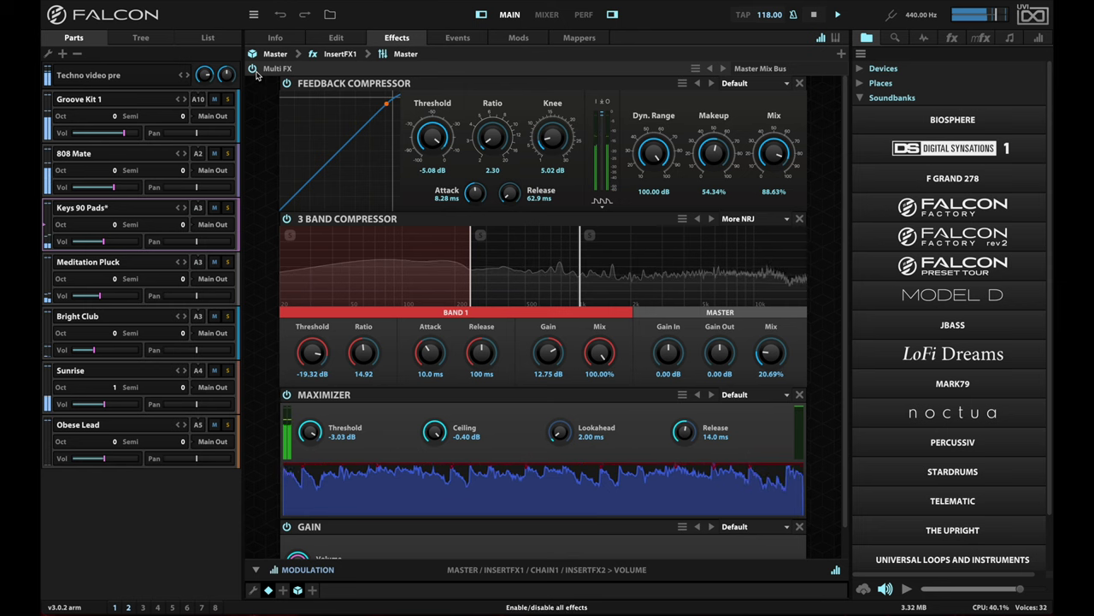
{"action": "left_click", "coordinate": [256, 73]}
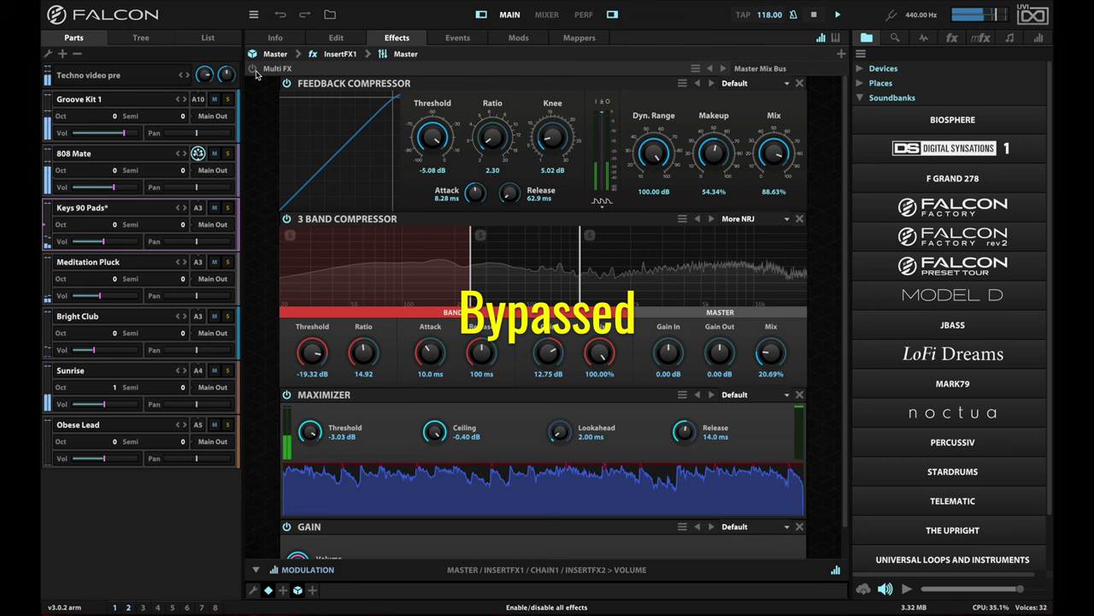
{"action": "left_click", "coordinate": [255, 73]}
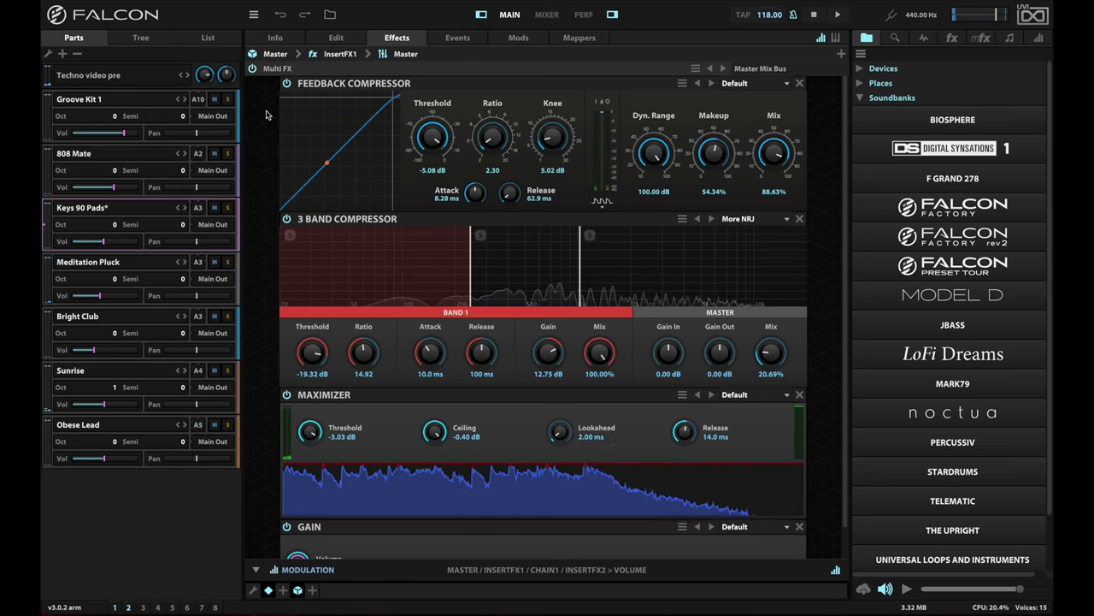
{"action": "left_click", "coordinate": [547, 14]}
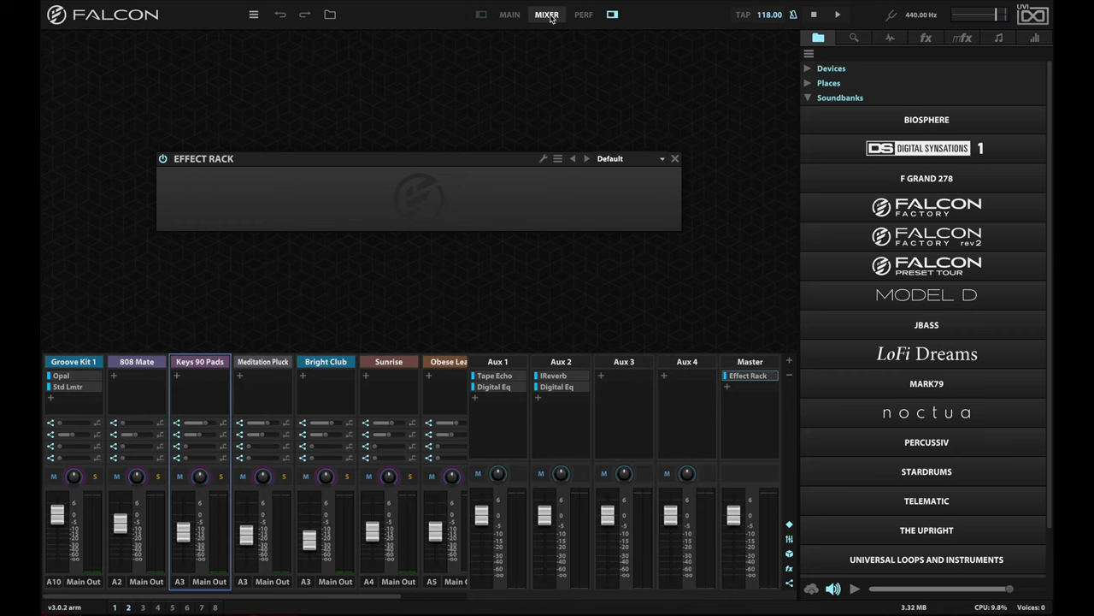